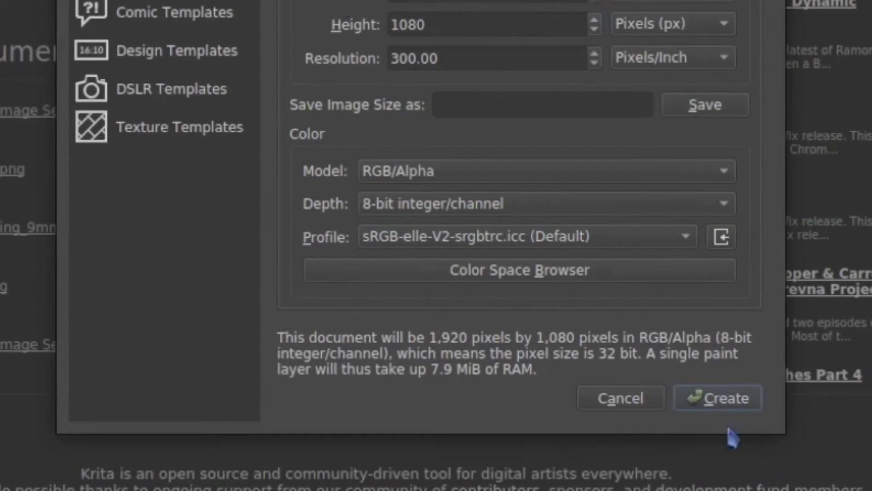
Step: Create the 1920 by 1080 px document at 300 ppi and switch to the Animation workspace
click(700, 399)
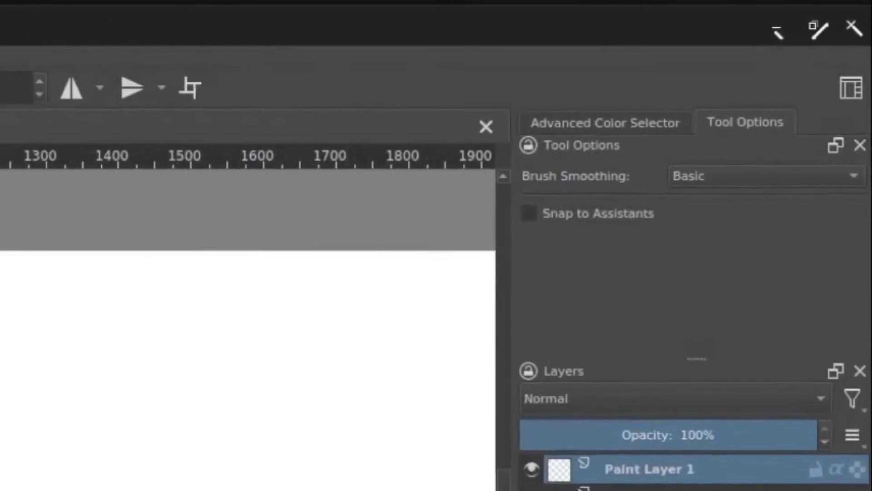
click(846, 114)
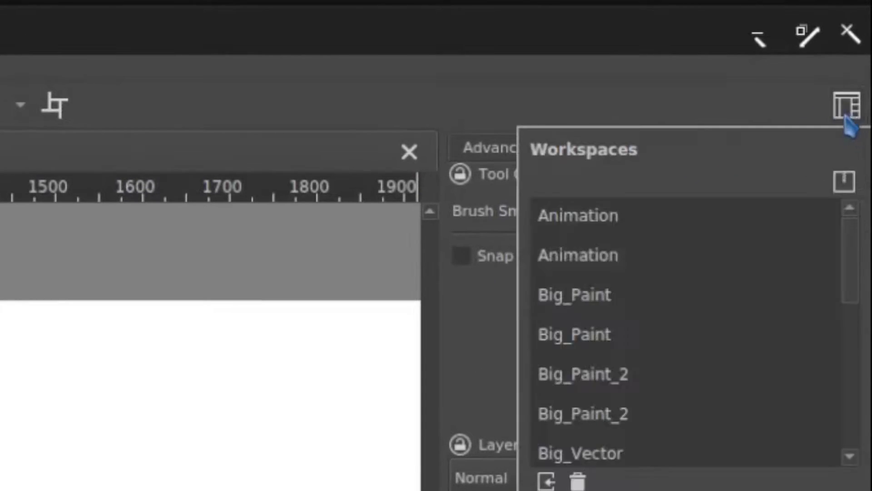
click(608, 230)
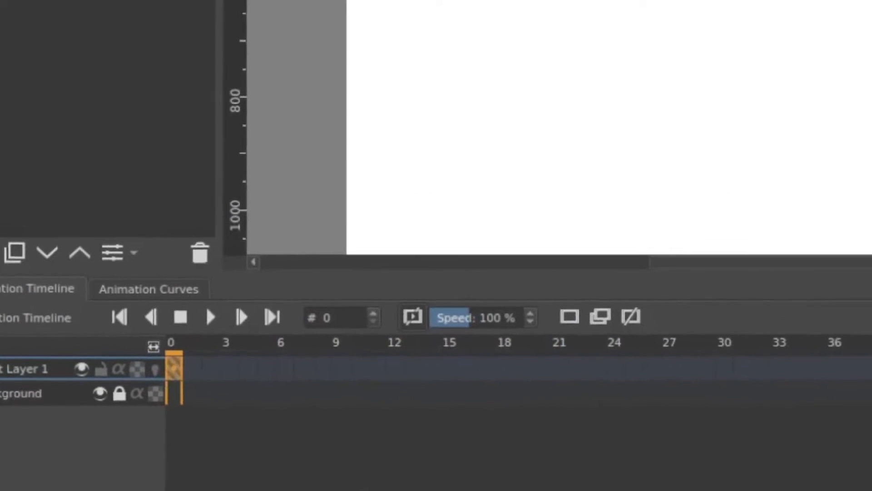
Step: Draw a nose outline on successive frames of Paint Layer 1 from frame 0, shifting it slightly each frame over the onion skin
mouse_move(483, 115)
mouse_down()
mouse_move(450, 209)
mouse_move(509, 318)
mouse_move(532, 324)
mouse_up()
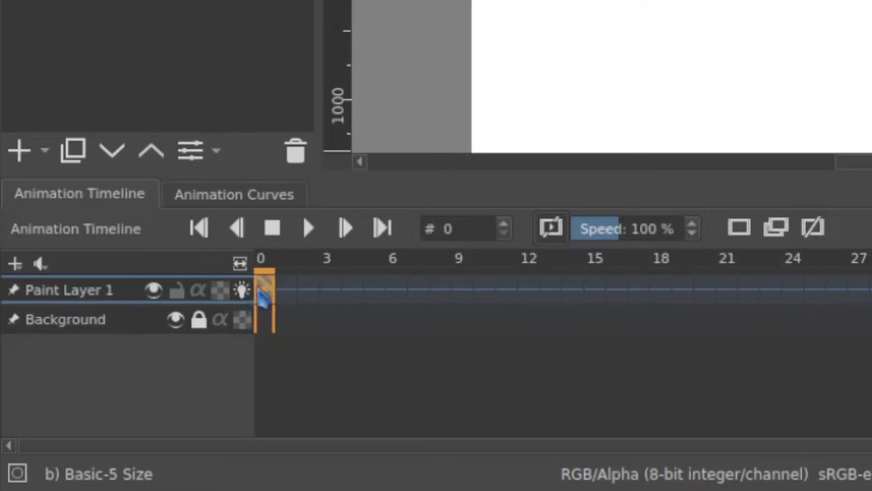
click(293, 291)
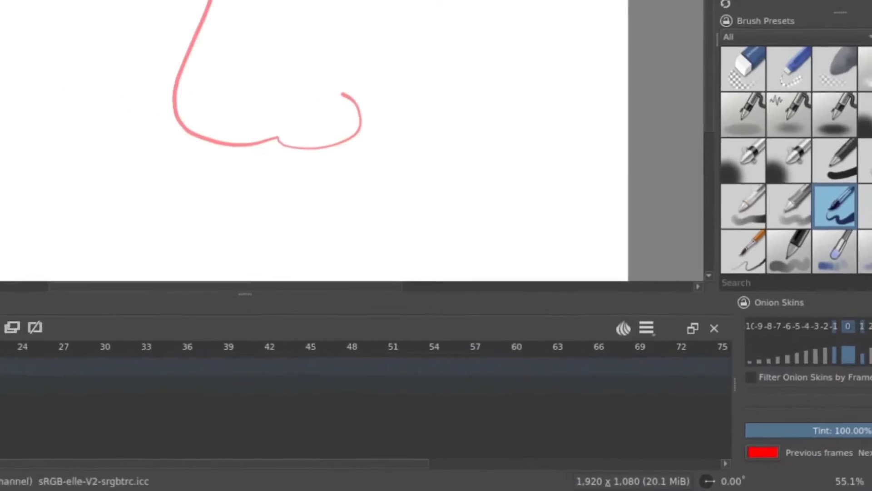
drag(496, 86, 469, 141)
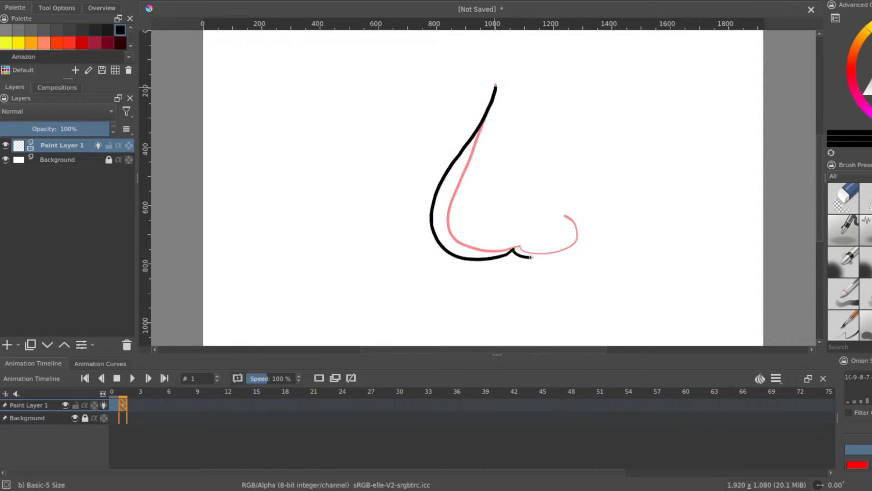
click(135, 408)
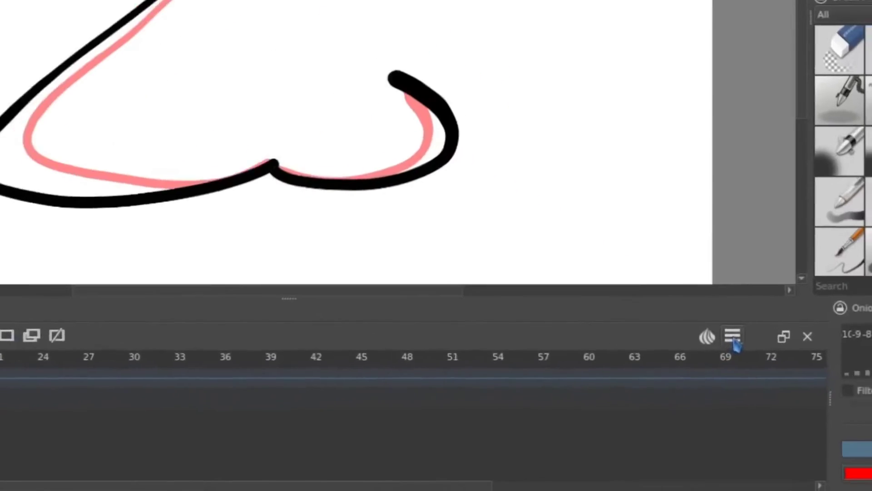
Step: Set the animation's clip end to 5 and its frame rate to 30
click(843, 394)
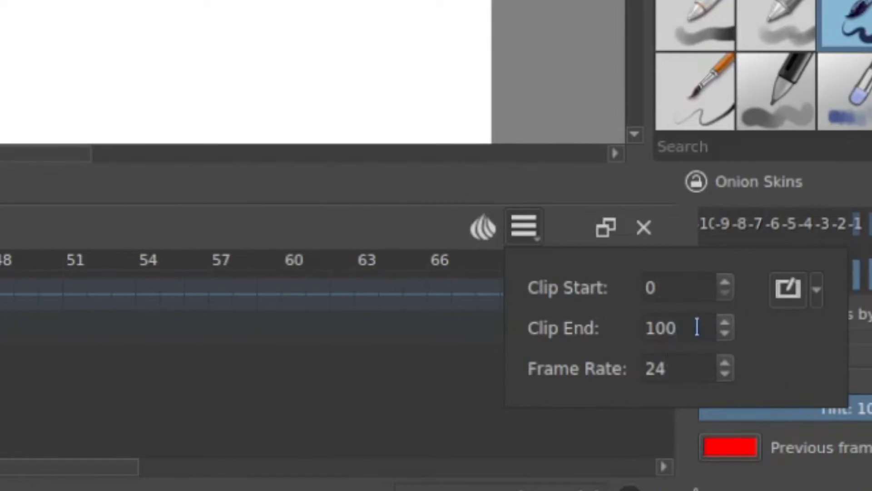
click(697, 327)
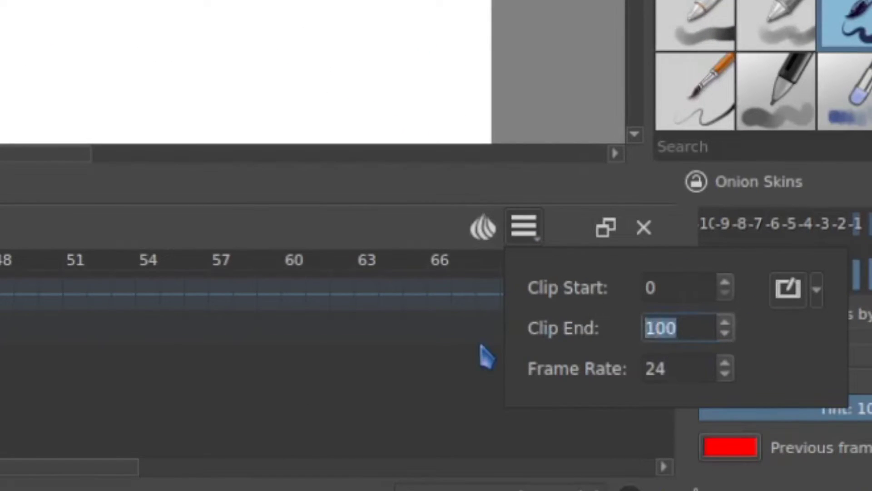
text(5)
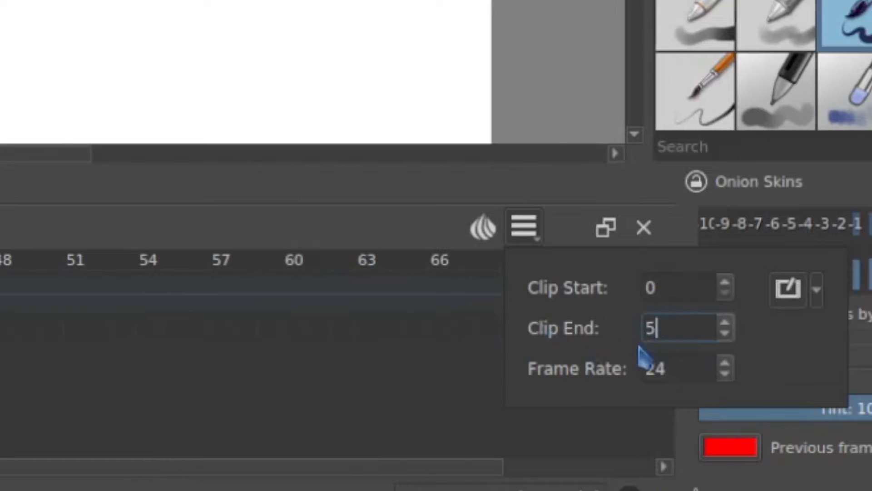
click(648, 366)
drag(669, 370, 591, 367)
text(30)
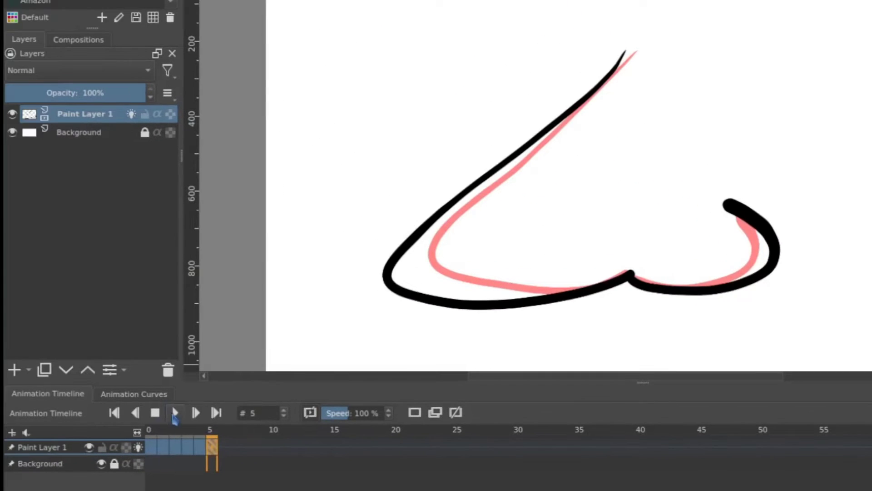
Step: Play the animation with the playback speed reduced to 56% and stop it
click(177, 413)
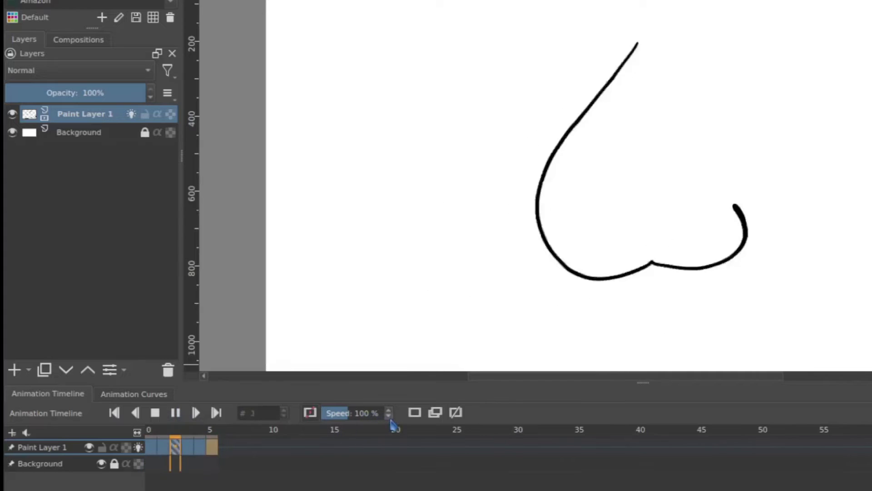
scroll(393, 414, down, 15)
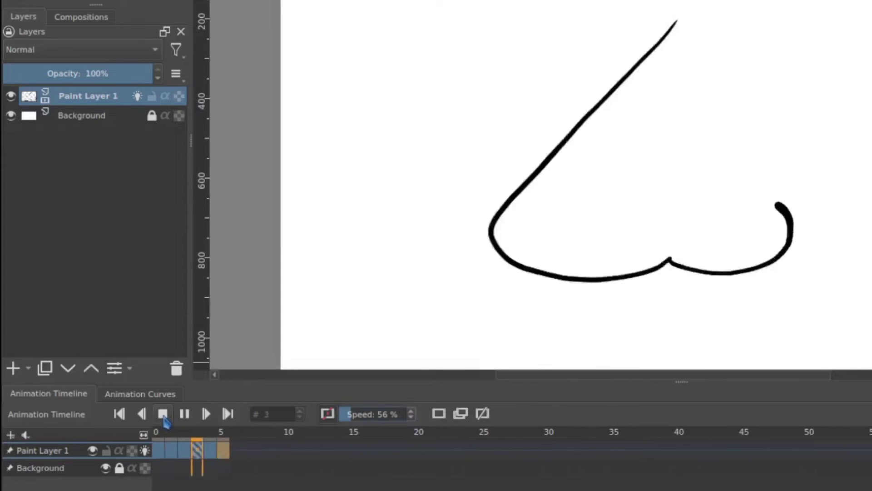
click(163, 415)
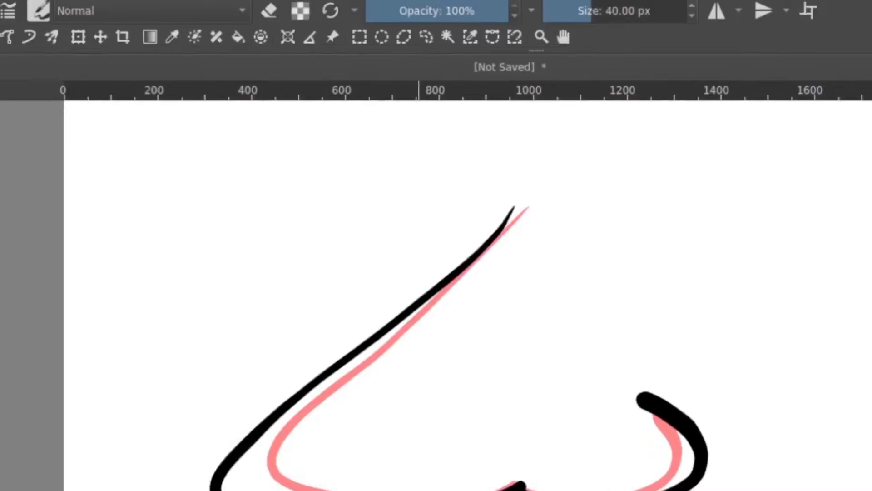
click(69, 0)
mouse_move(182, 156)
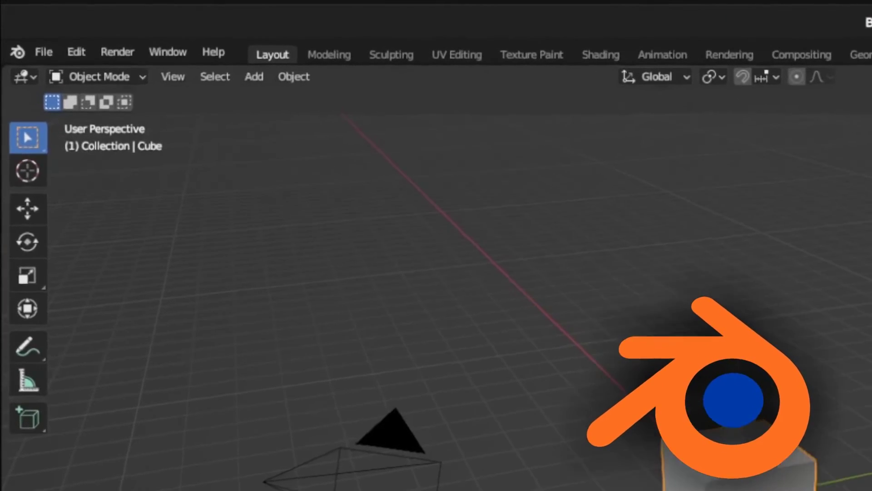
Step: Switch to Blender and create a new 2D Animation file
click(47, 55)
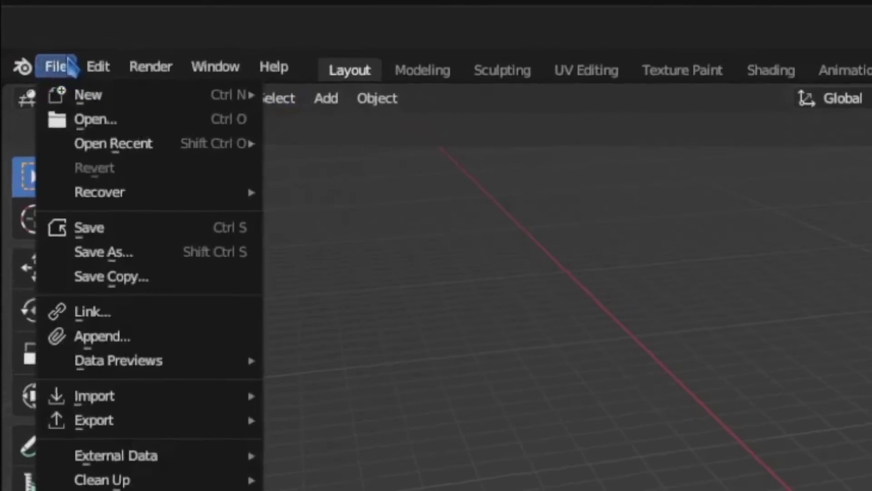
mouse_move(72, 101)
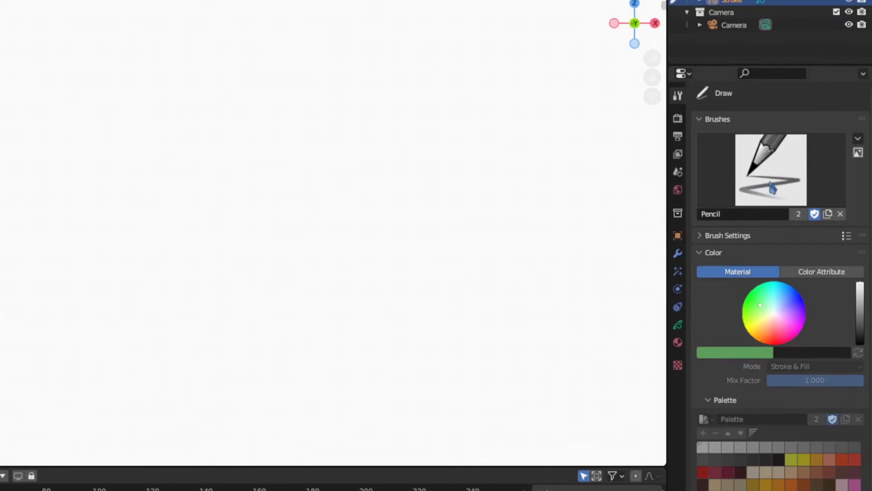
Step: Choose the Ink Pen Rough brush and set its radius to 110 px, undoing the test stroke
click(772, 172)
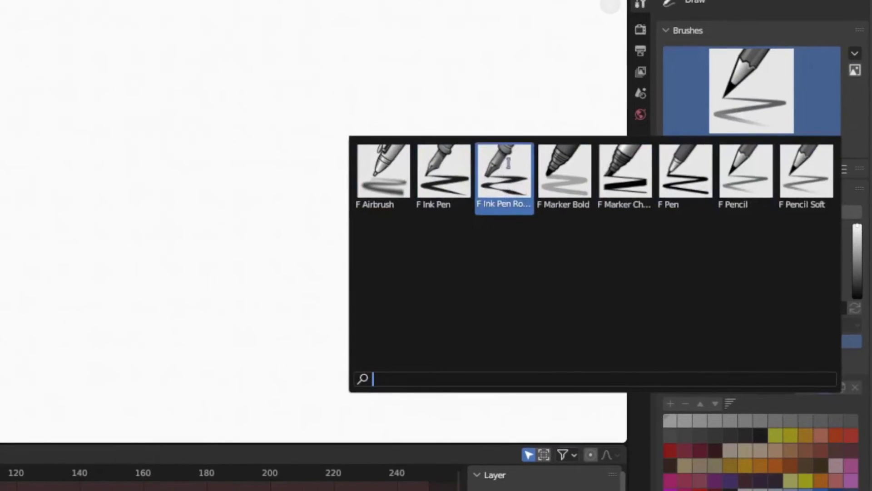
click(509, 164)
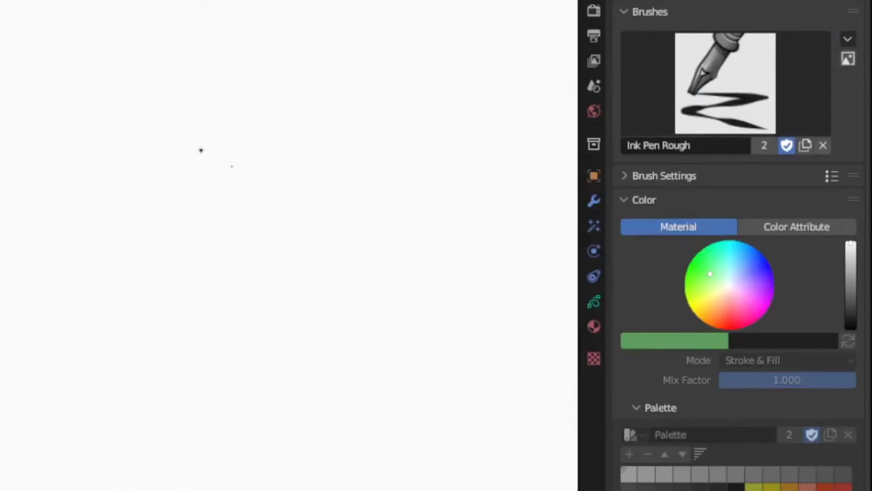
click(625, 181)
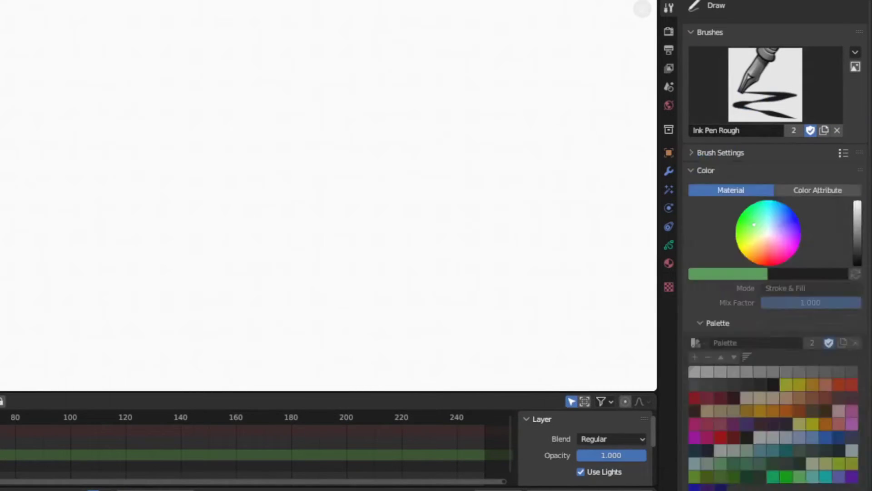
click(707, 153)
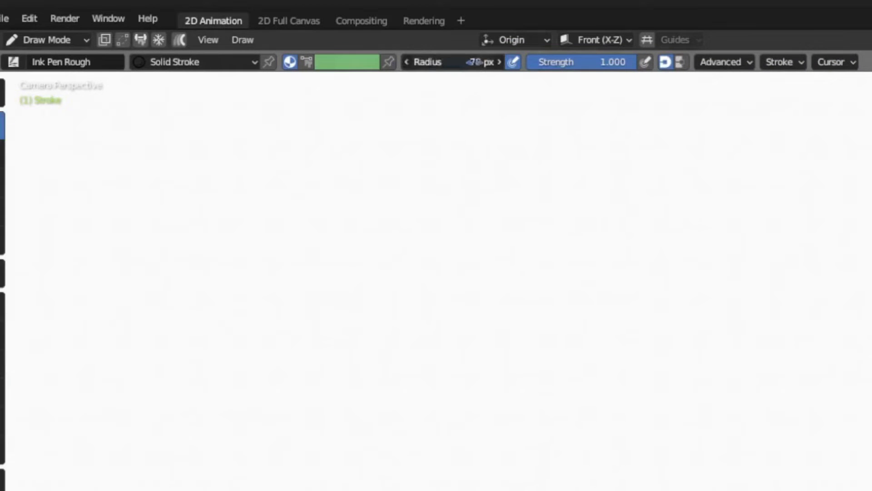
drag(494, 63, 514, 80)
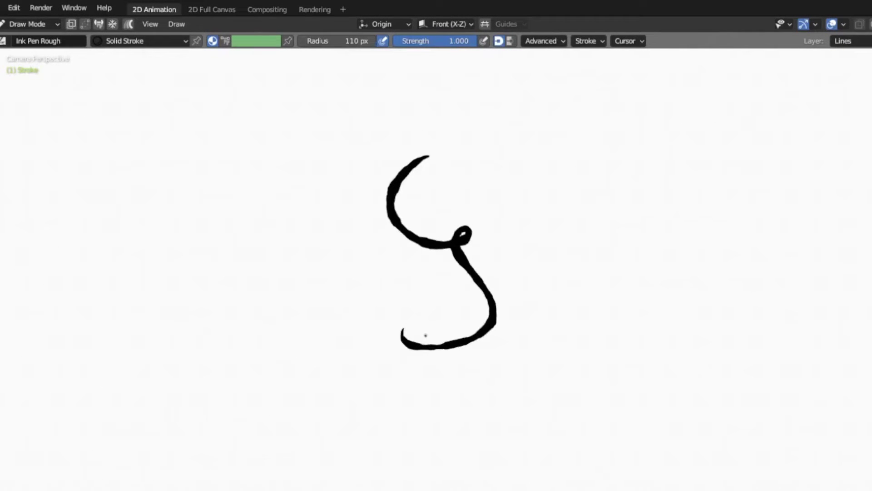
key(ctrl+z)
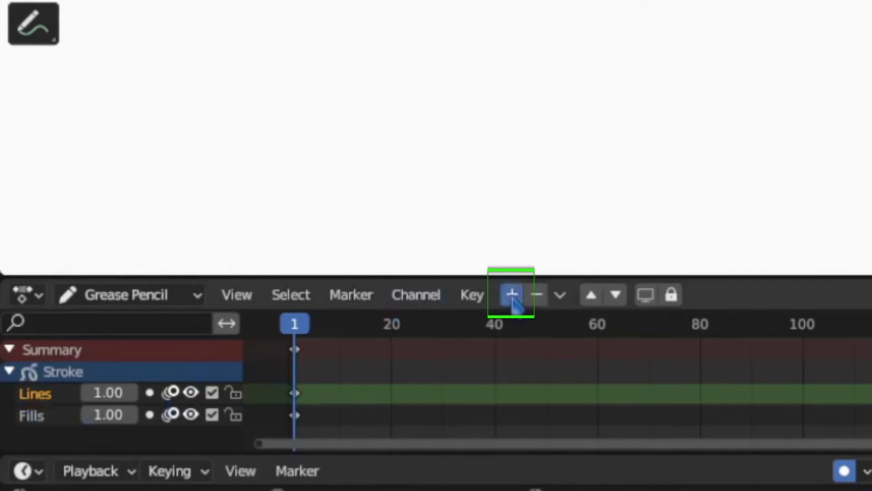
Step: Add a new Grease Pencil layer to the Stroke object and make it the active layer
click(513, 296)
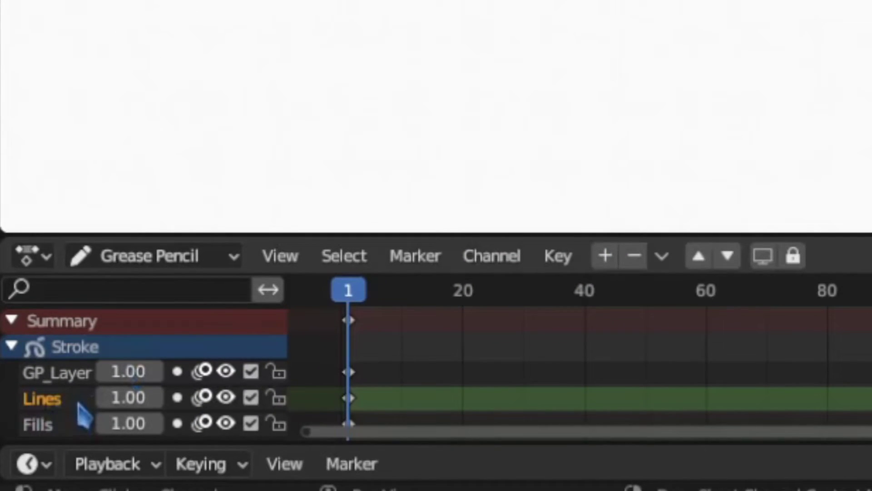
click(62, 379)
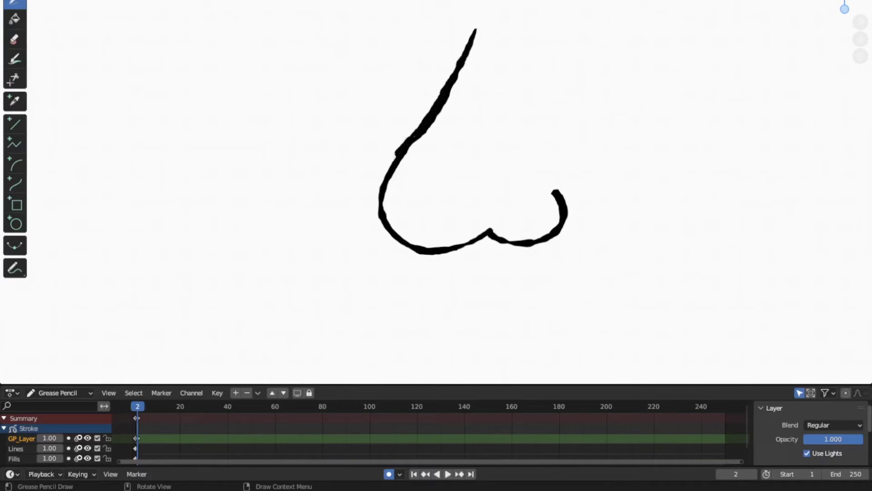
Step: Redraw the nose outline slightly shifted on successive frames from frame 2 over the onion skin, undoing the faulty stroke
mouse_move(373, 189)
mouse_down()
mouse_move(372, 212)
mouse_move(408, 248)
mouse_move(453, 258)
mouse_move(485, 242)
mouse_up()
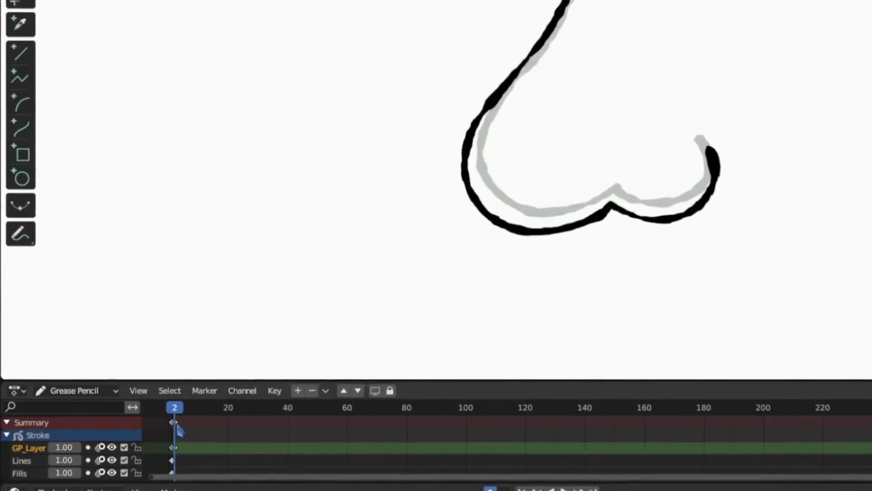
key(Right)
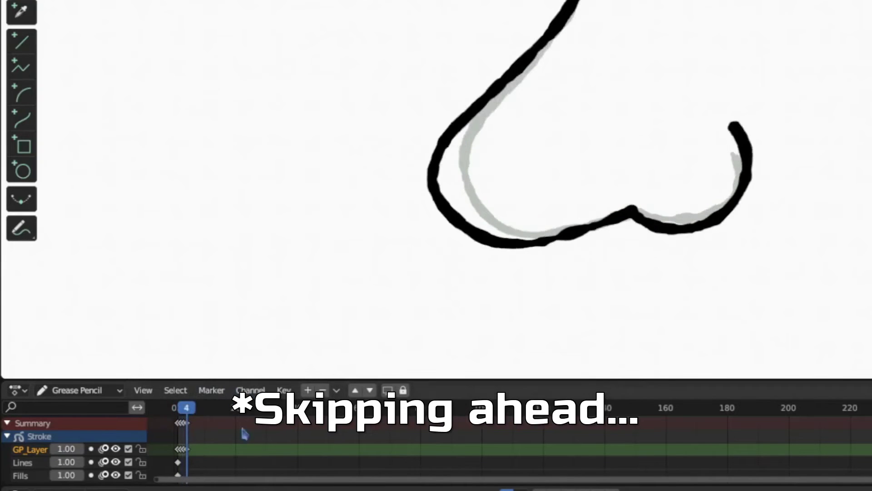
key(Right)
drag(565, 9, 413, 169)
key(ctrl+z)
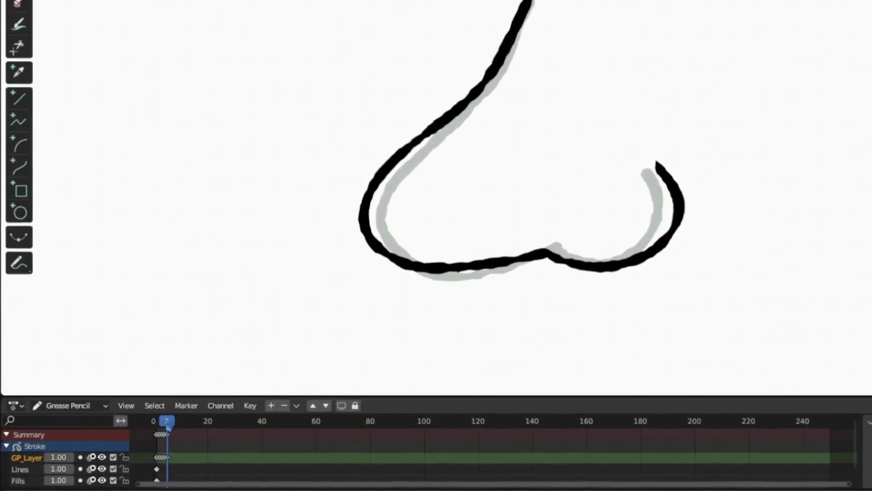
Step: Return the playhead to the start of the timeline and play the nose animation
drag(167, 422, 154, 423)
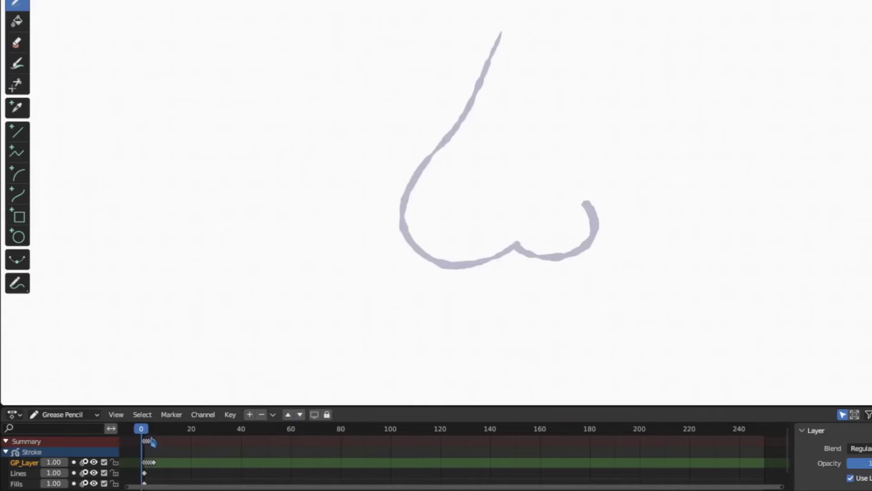
key(space)
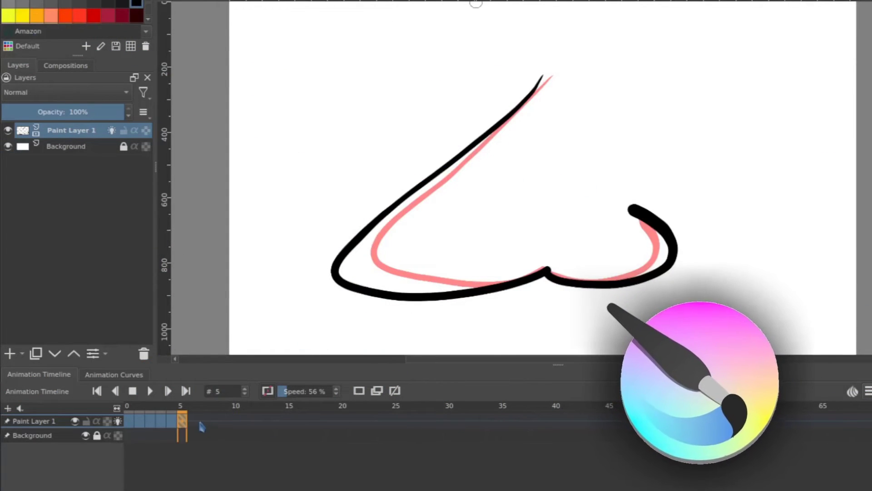
Step: Switch to Krita and use the Transform tool to move the frame 3 outline up and to the right and shrink it
click(161, 422)
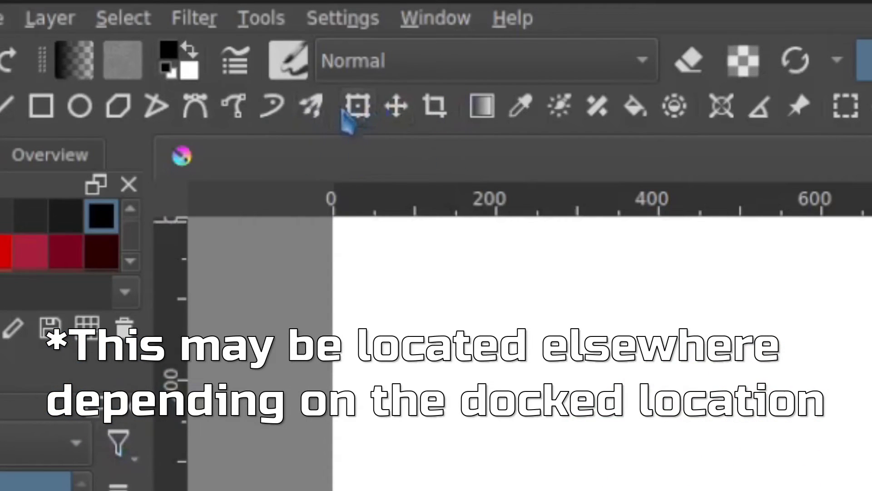
click(358, 109)
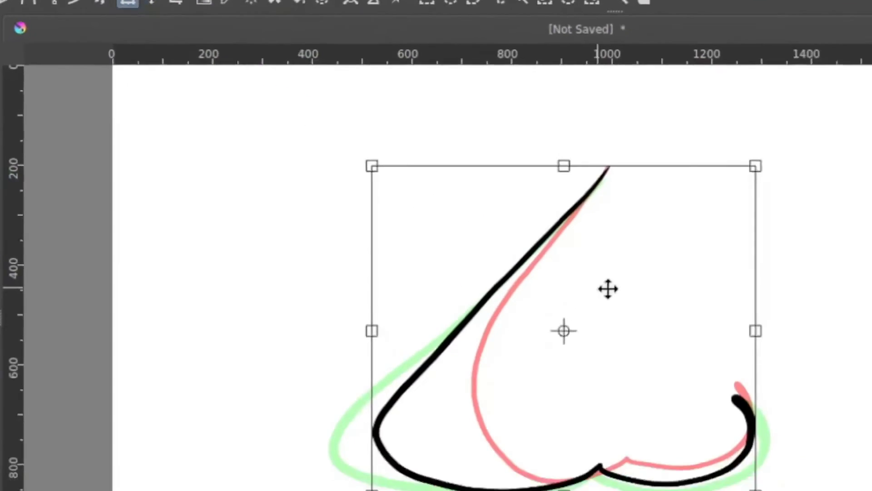
mouse_move(591, 279)
mouse_down()
mouse_move(344, 172)
mouse_move(584, 278)
mouse_move(661, 151)
mouse_move(656, 142)
mouse_up()
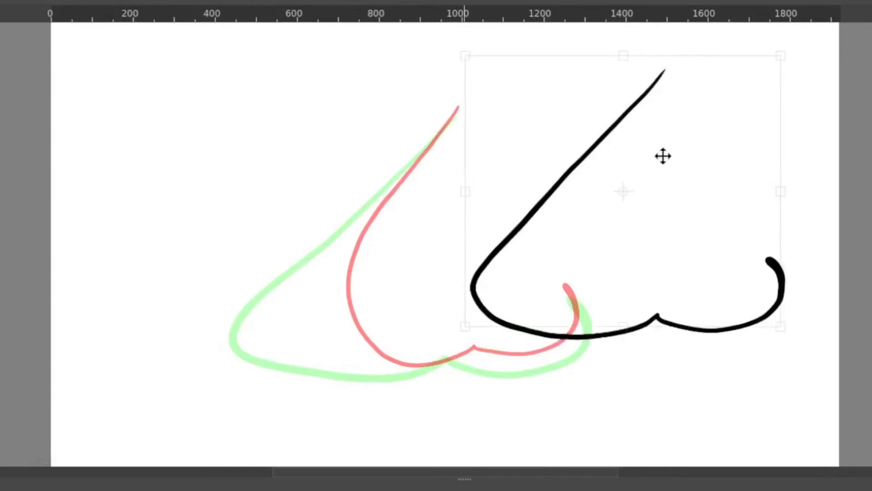
drag(467, 55, 566, 140)
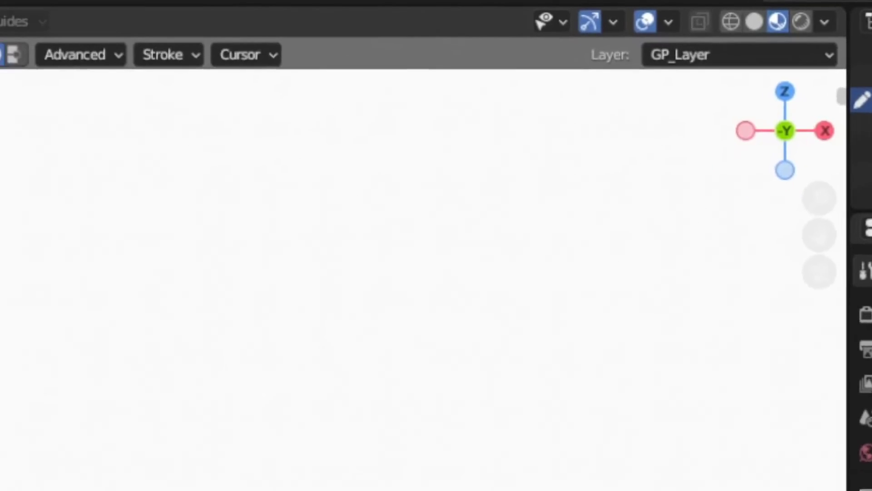
Step: Switch to Blender, put the Stroke object in Edit Mode and select the nose outline on frame 4
key(ctrl+Tab)
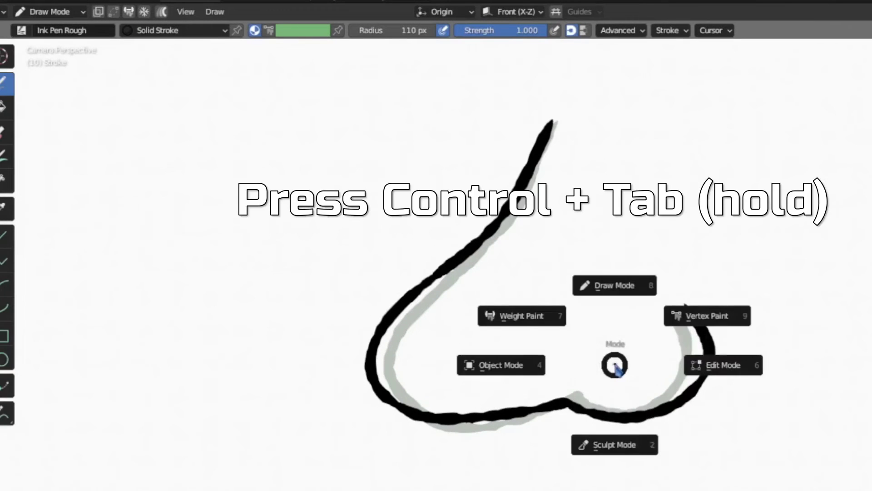
click(728, 372)
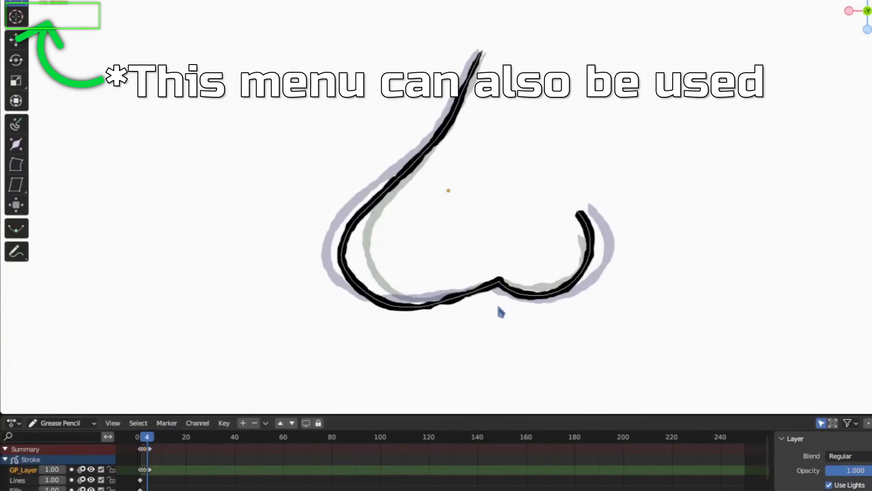
mouse_move(481, 289)
mouse_down()
mouse_move(534, 307)
mouse_move(485, 294)
mouse_up()
Step: Move the selected frame 4 outline freely over the onion skin and place it about 0.01 m lower
key(g)
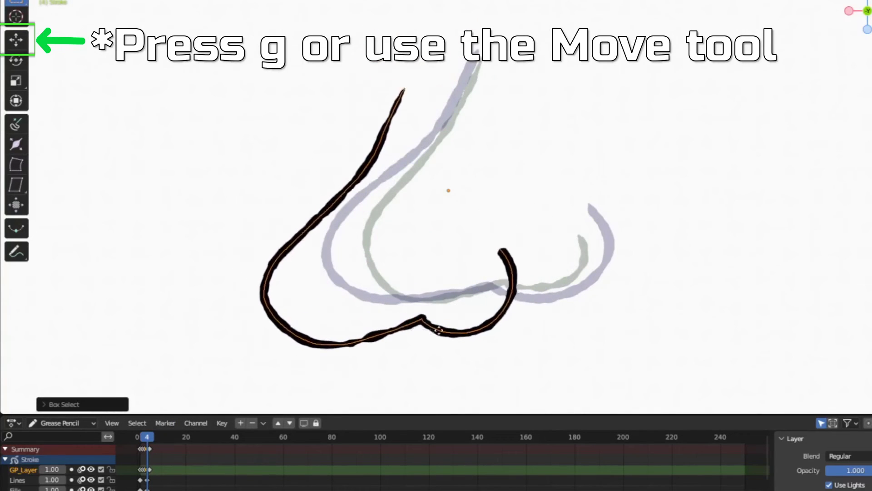
mouse_move(475, 219)
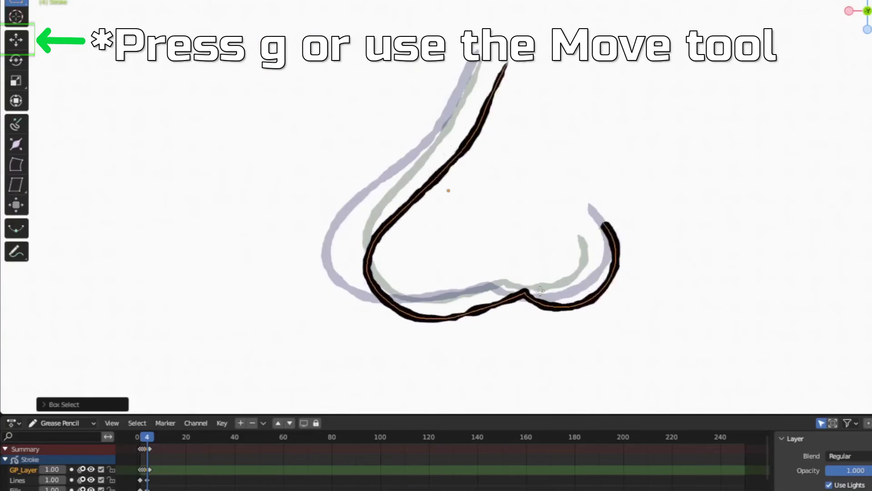
mouse_move(465, 271)
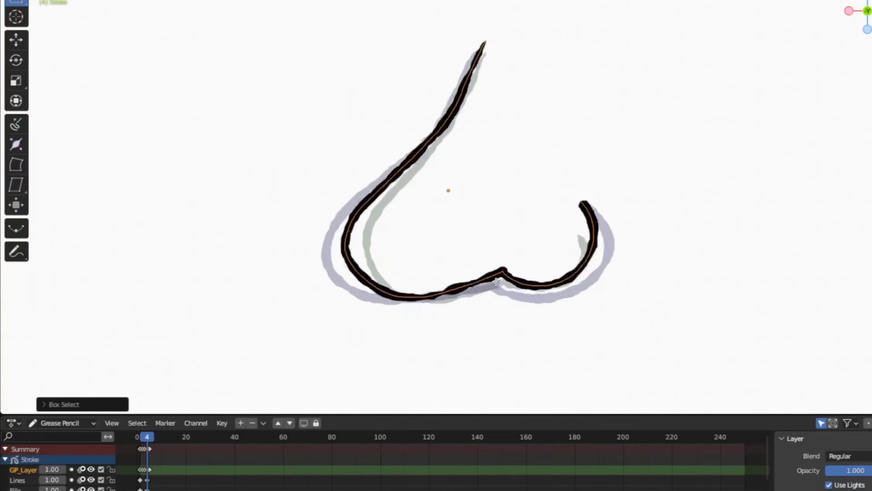
mouse_move(464, 293)
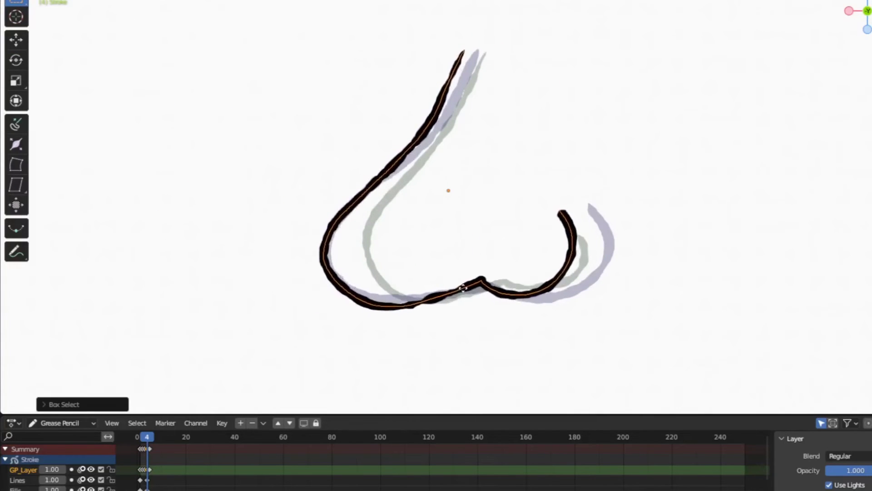
mouse_move(490, 290)
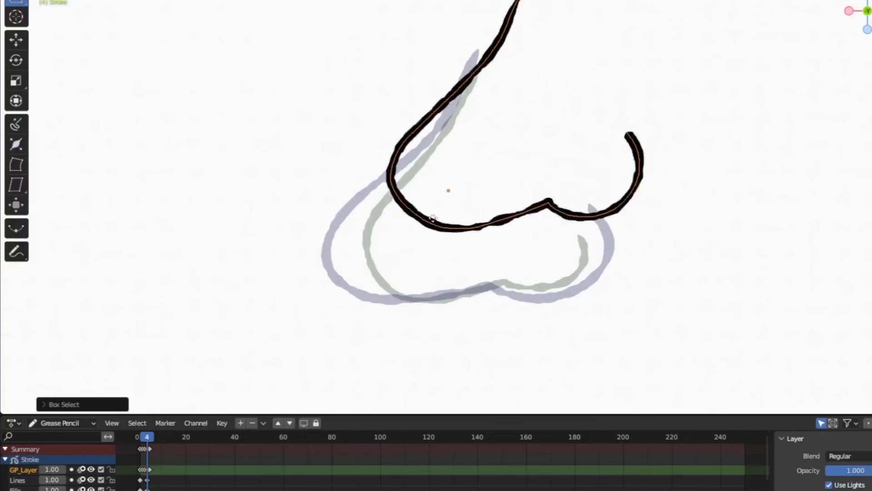
mouse_move(599, 283)
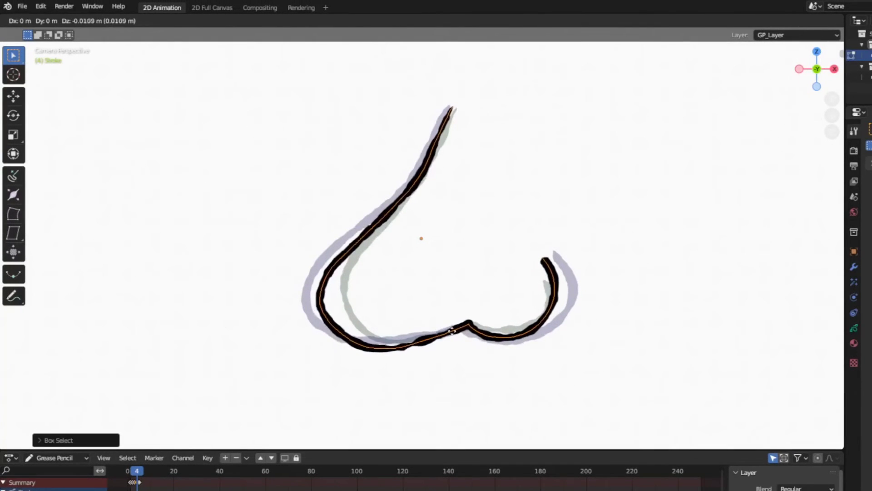
click(452, 343)
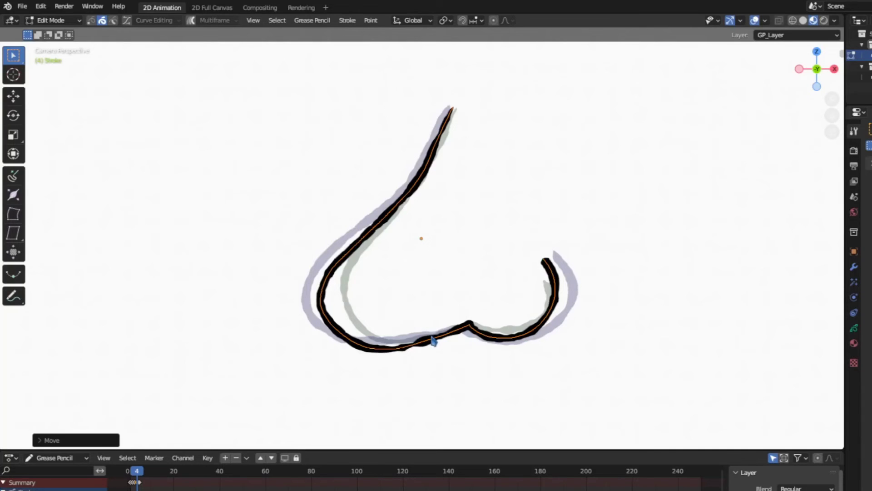
Step: Move the frame 4 outline slightly to the right, constrained to the global X axis
key(g)
key(y)
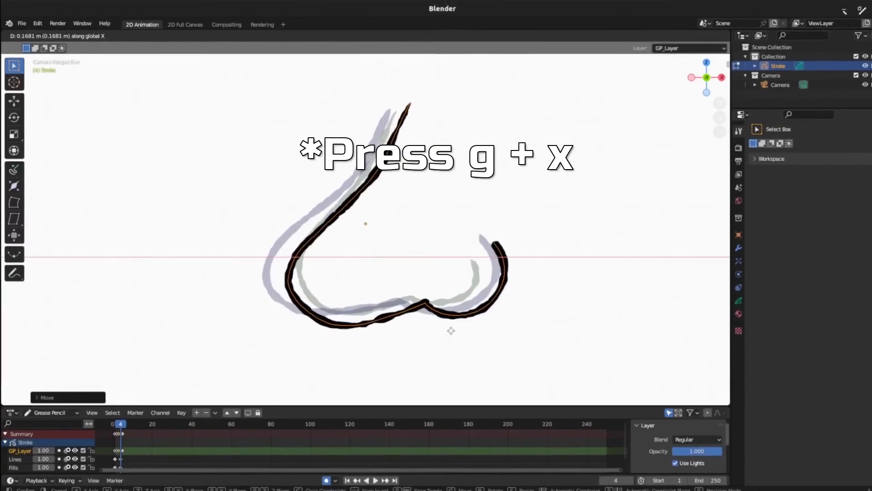
click(439, 336)
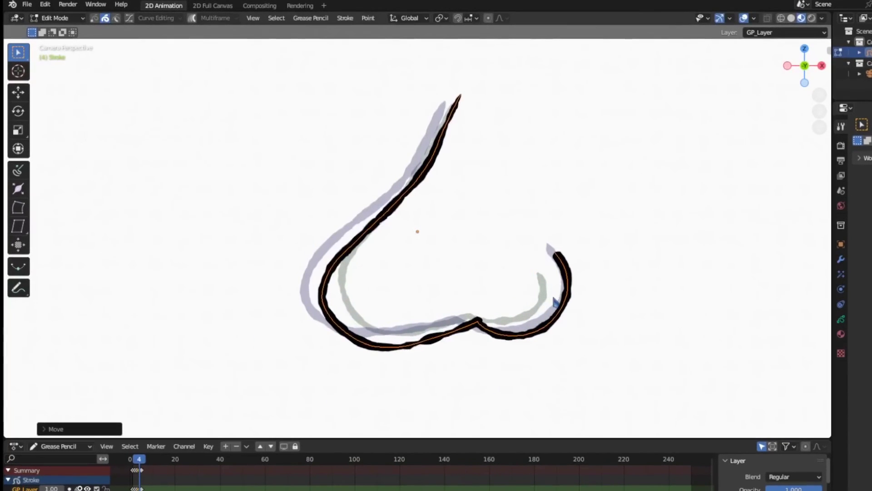